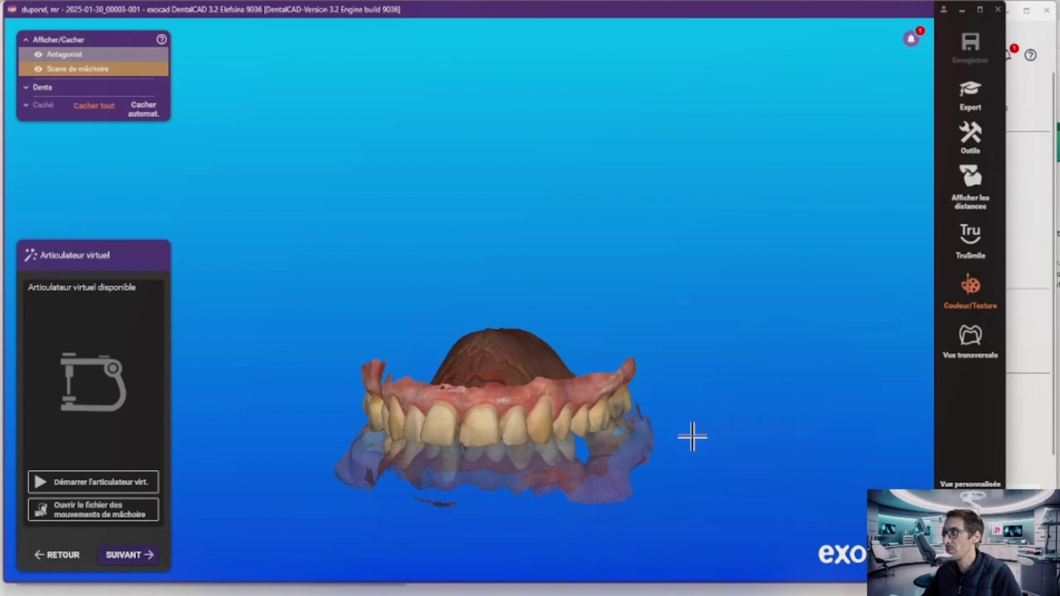
- Start the virtual articulator and fix the overlap between upper and lower jaw scans by cutting all intersections
scroll(736, 402, up, 2)
middle_drag(691, 435, 709, 362)
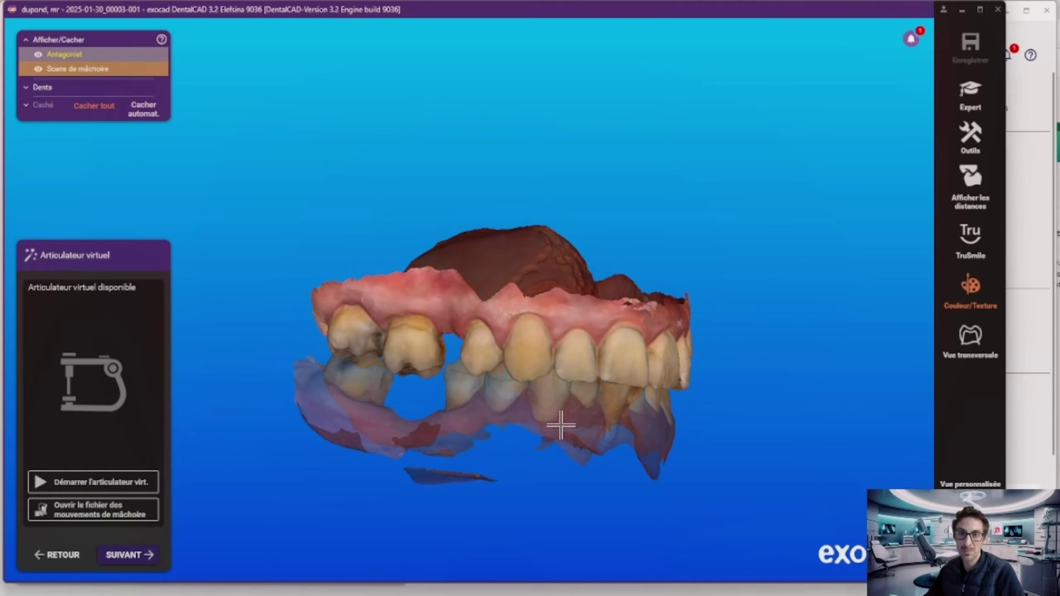
right_drag(554, 350, 547, 347)
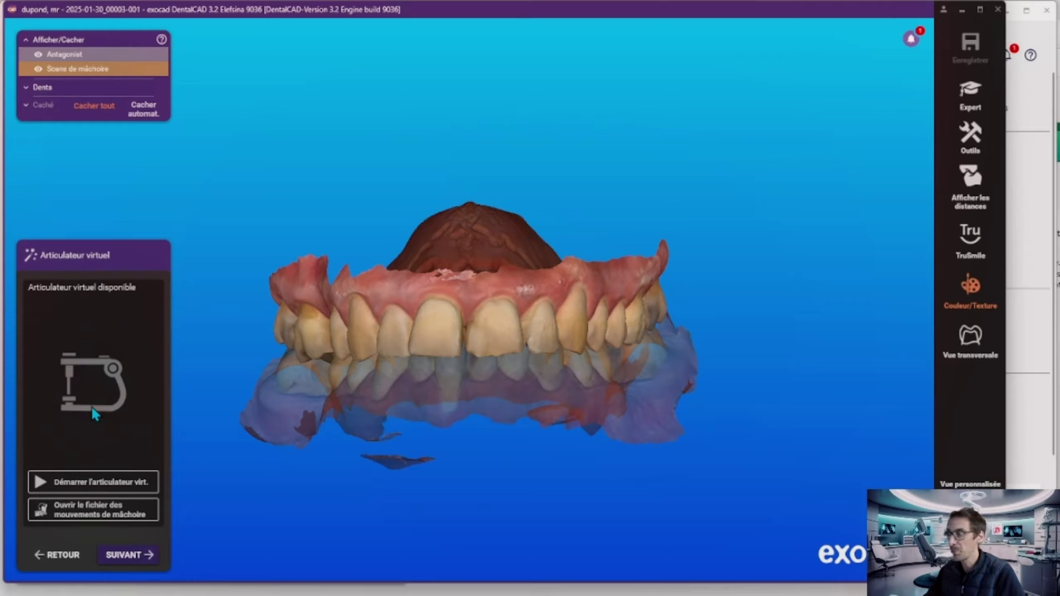
right_drag(422, 426, 499, 316)
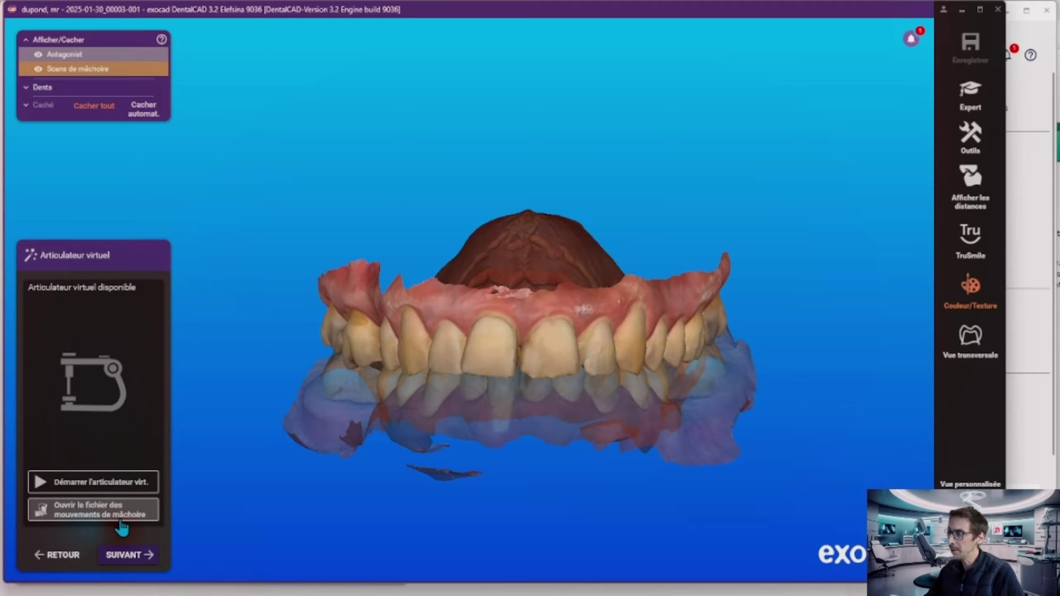
right_drag(473, 384, 478, 344)
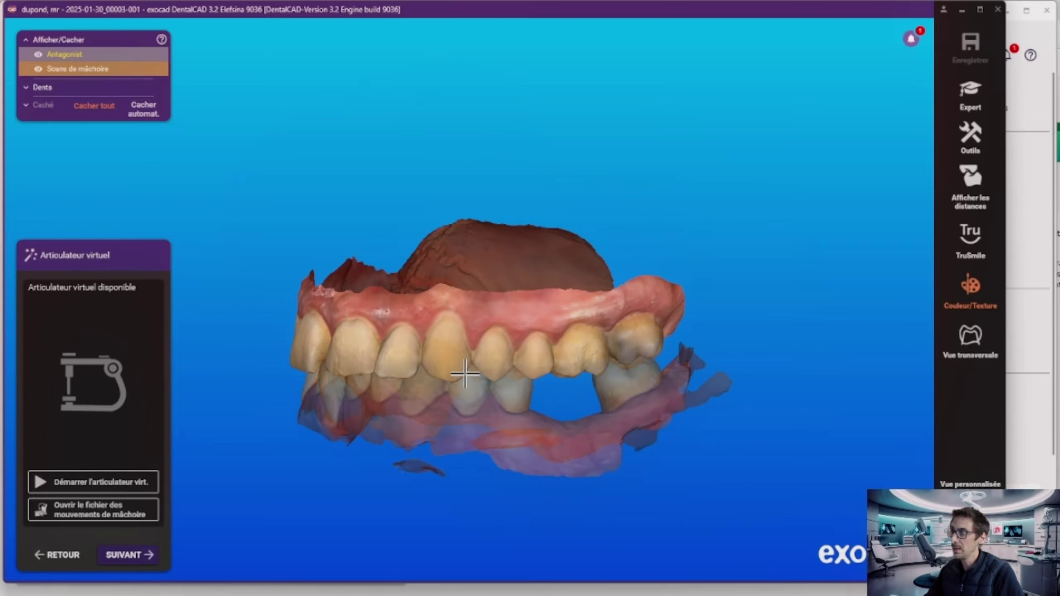
right_drag(471, 374, 547, 419)
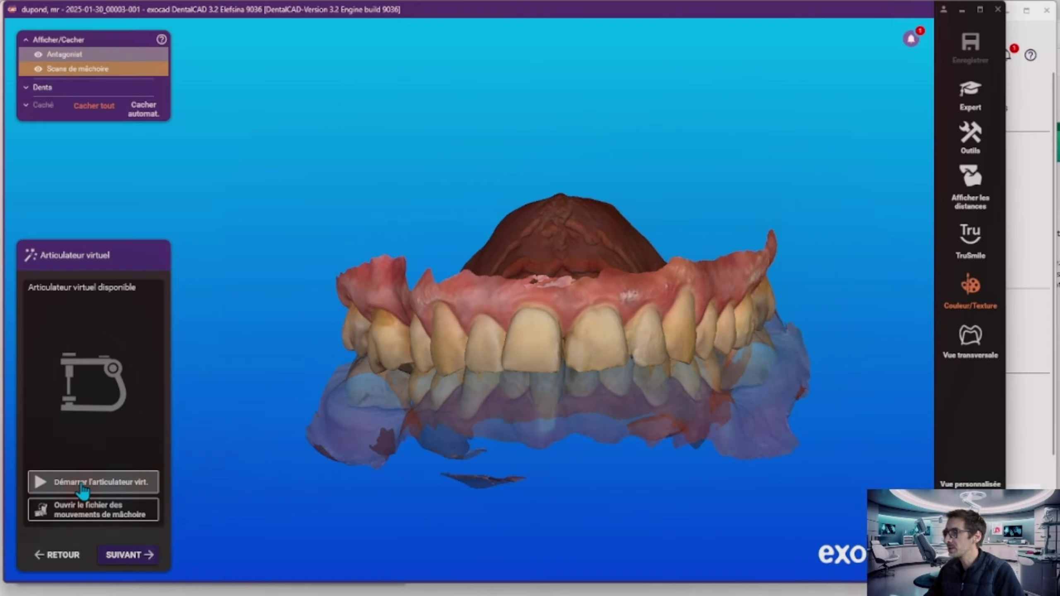
click(112, 486)
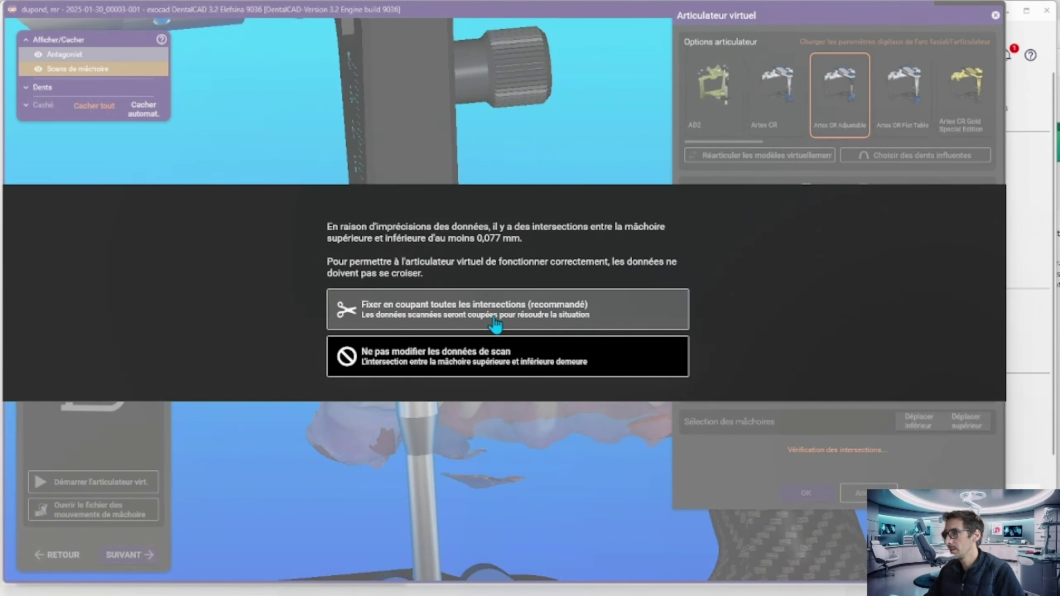
click(496, 325)
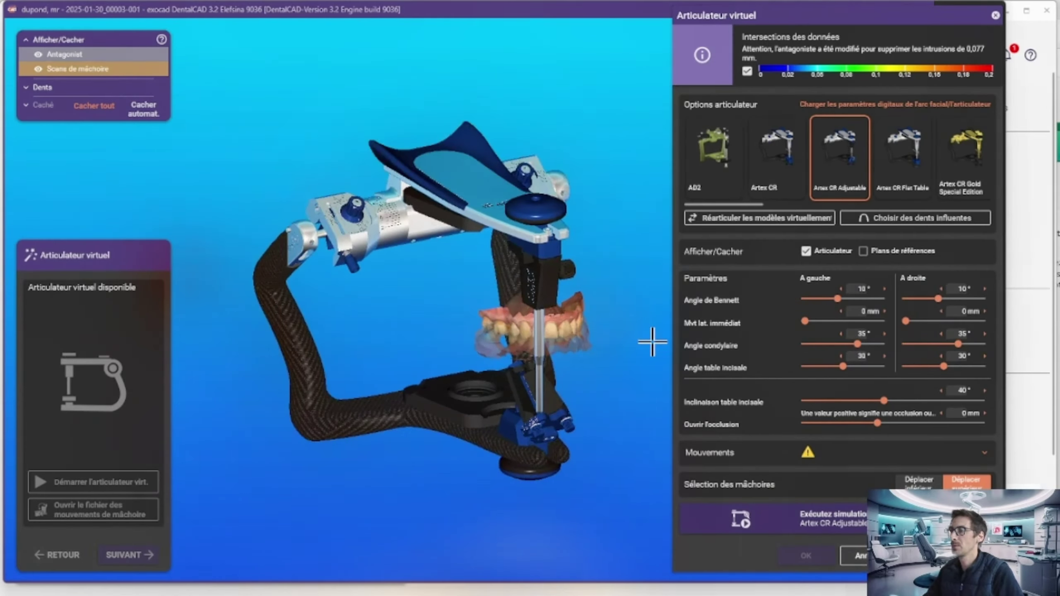
- Start rearticulating the models virtually, move the jaw scans freely away from the occlusal plane, and set the antagonist's opacity to 80%
click(745, 222)
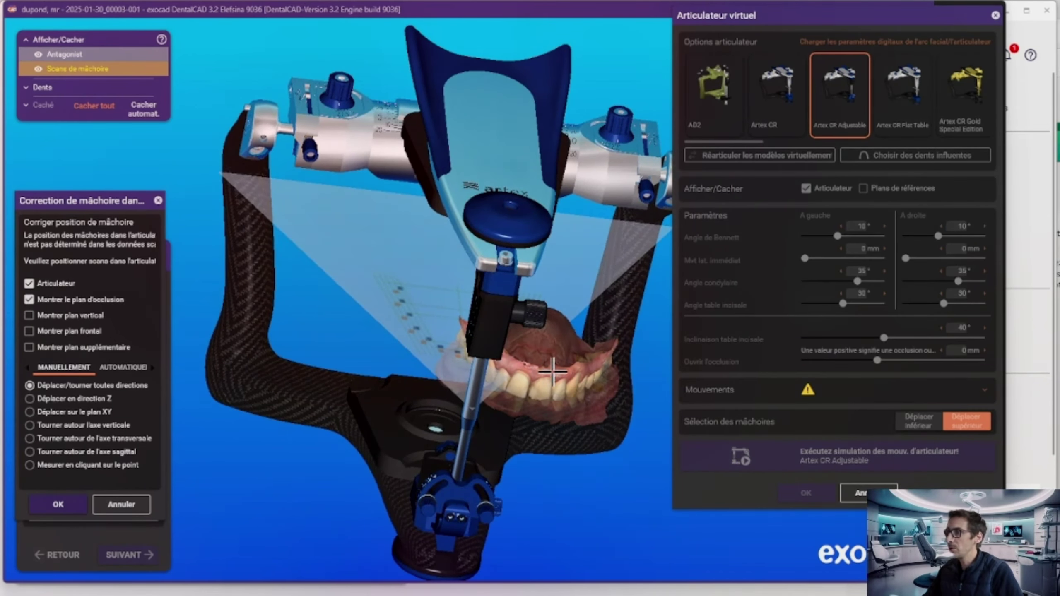
drag(553, 370, 445, 326)
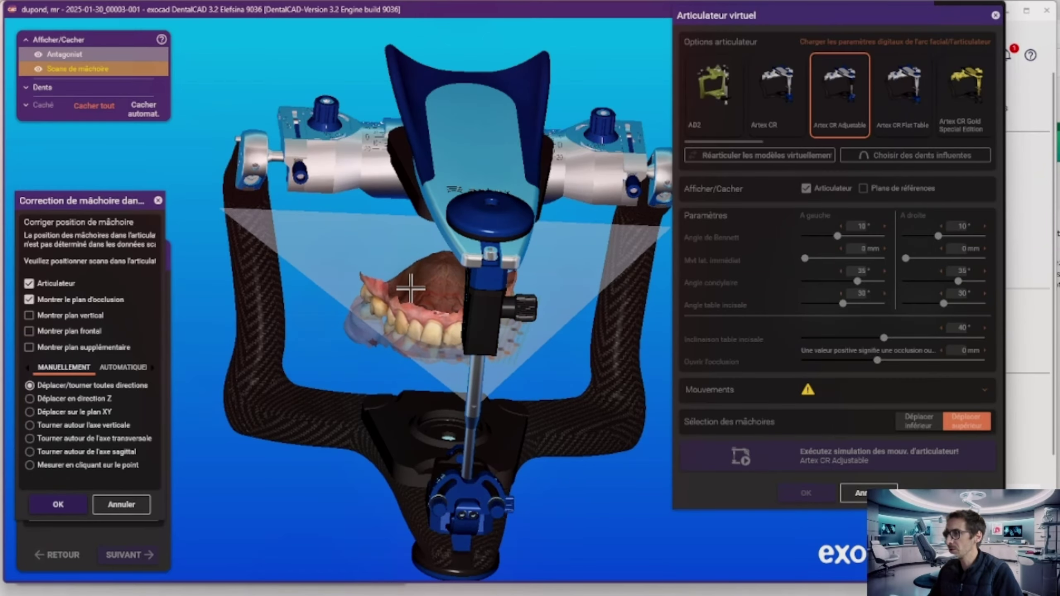
right_drag(411, 288, 515, 325)
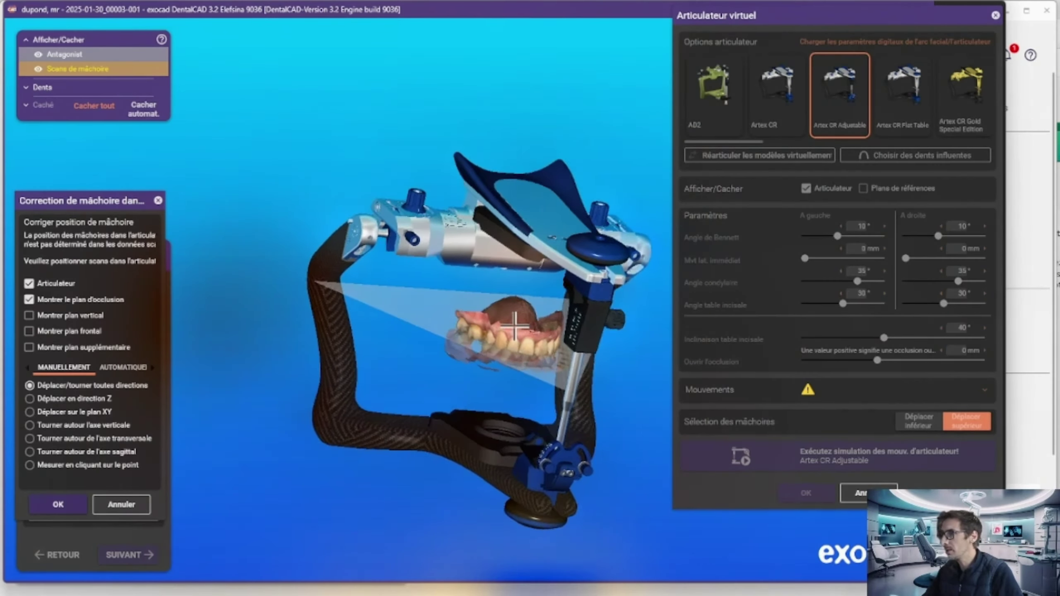
drag(515, 327, 359, 359)
middle_drag(360, 358, 414, 362)
scroll(415, 363, up, 2)
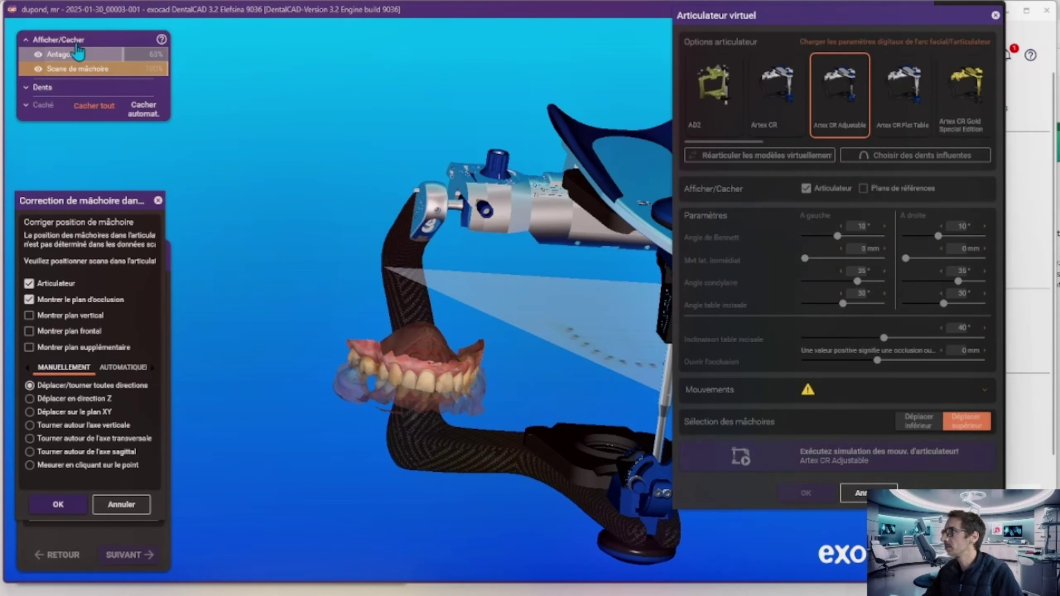
drag(116, 60, 144, 59)
scroll(371, 330, up, 5)
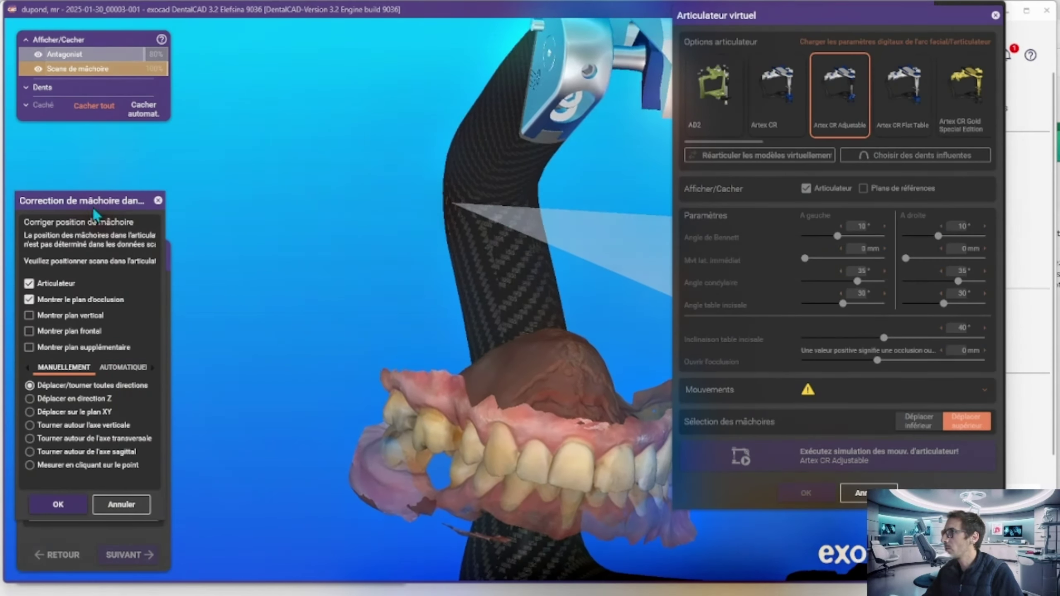
- Align the jaws automatically using the incisal point and a molar point on each side, accept the position, and cut all intersections
click(125, 372)
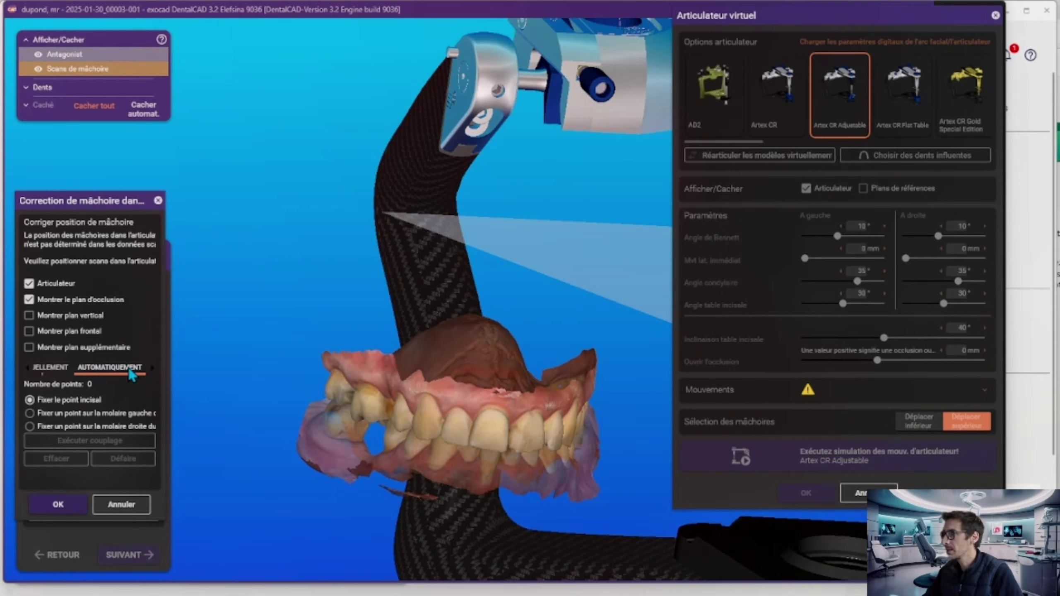
right_drag(236, 412, 351, 388)
click(475, 431)
click(632, 389)
click(355, 385)
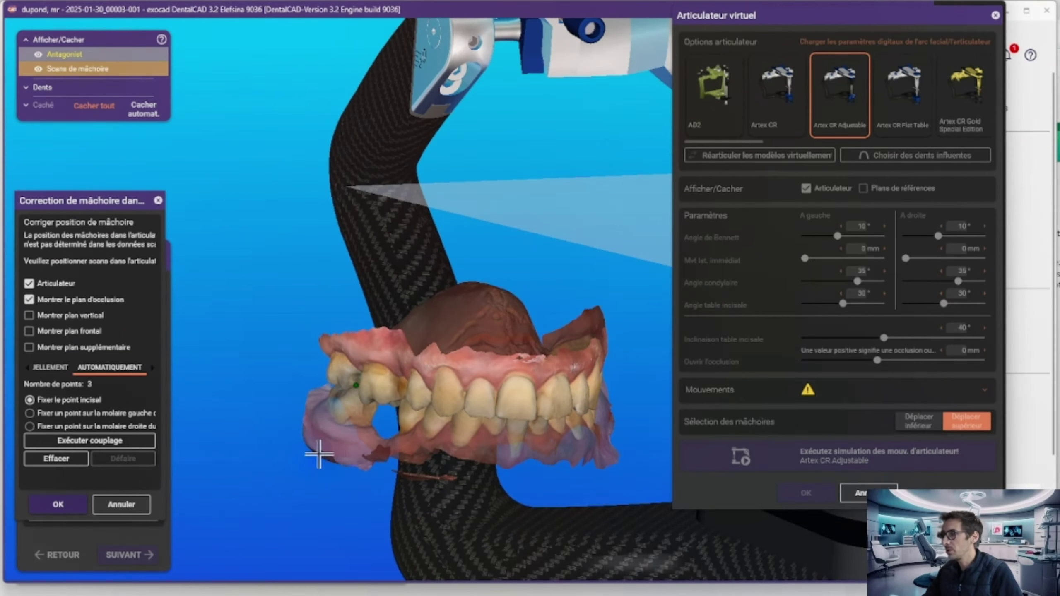
click(90, 440)
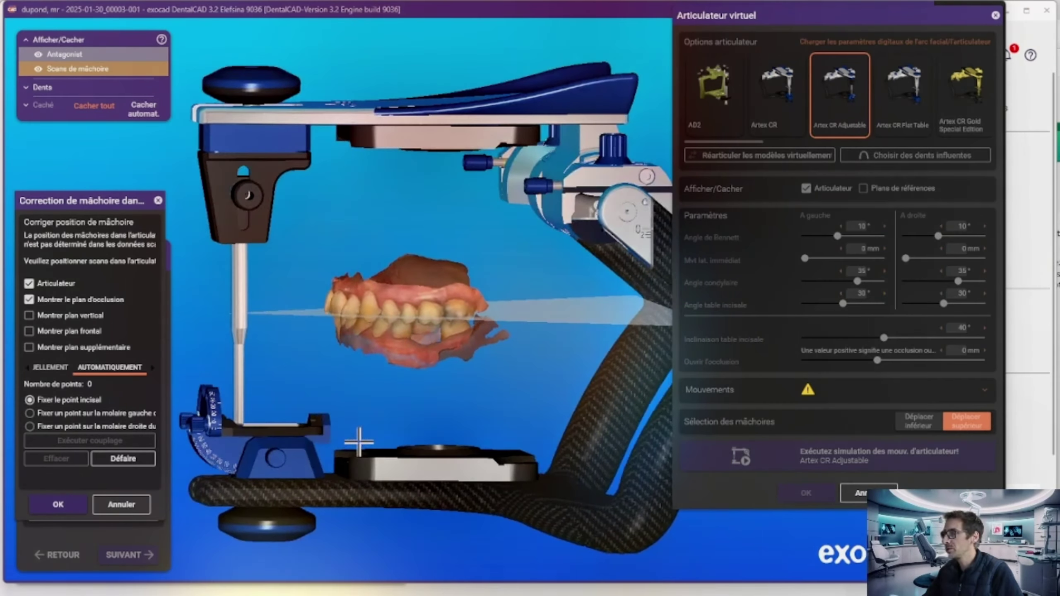
click(59, 510)
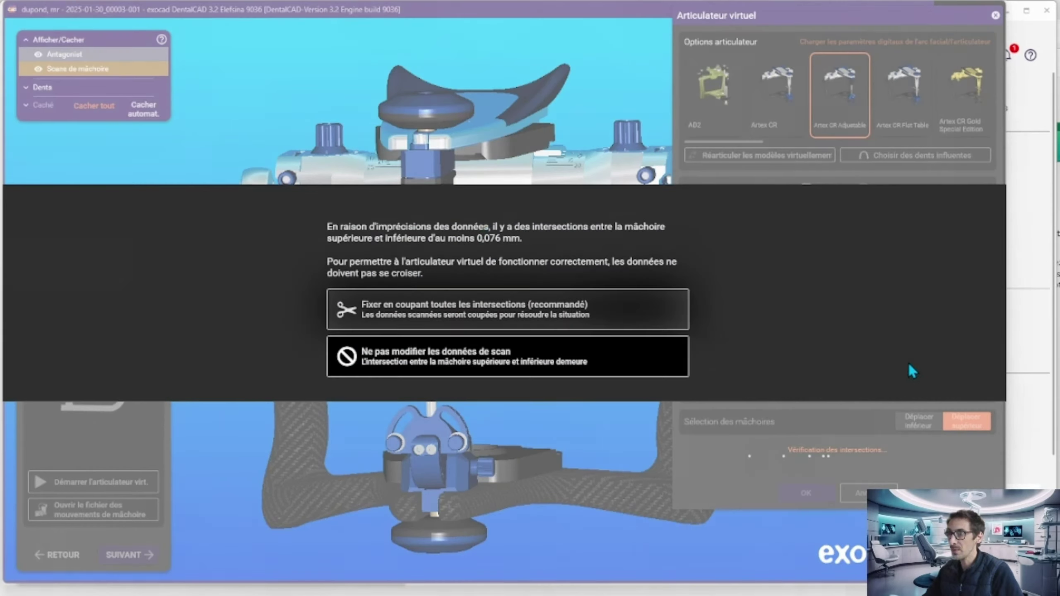
click(630, 321)
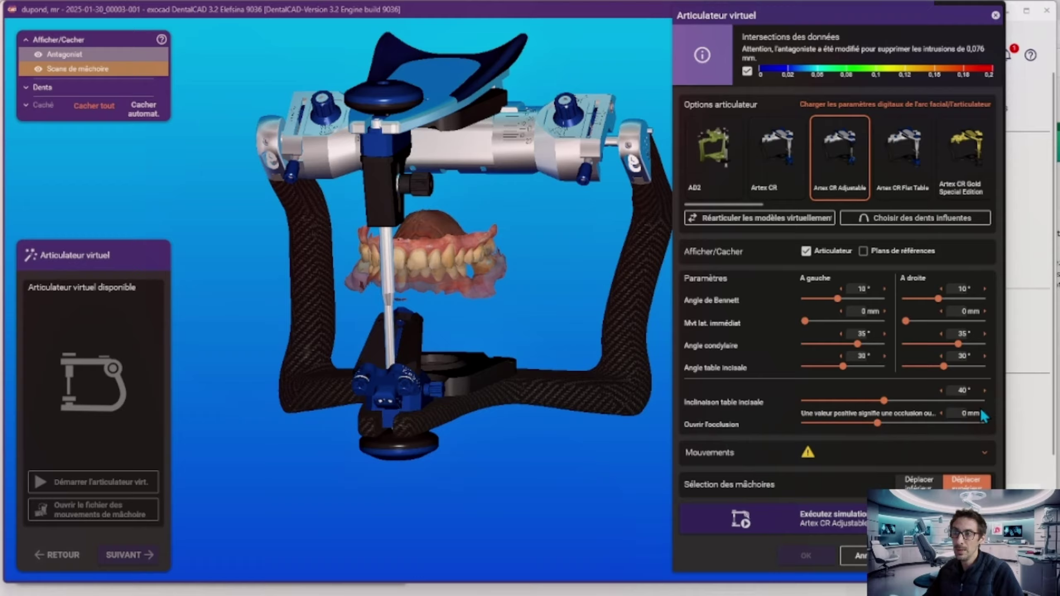
- Open the occlusion by 3 mm in the articulator parameters and inspect the separated jaws
click(961, 415)
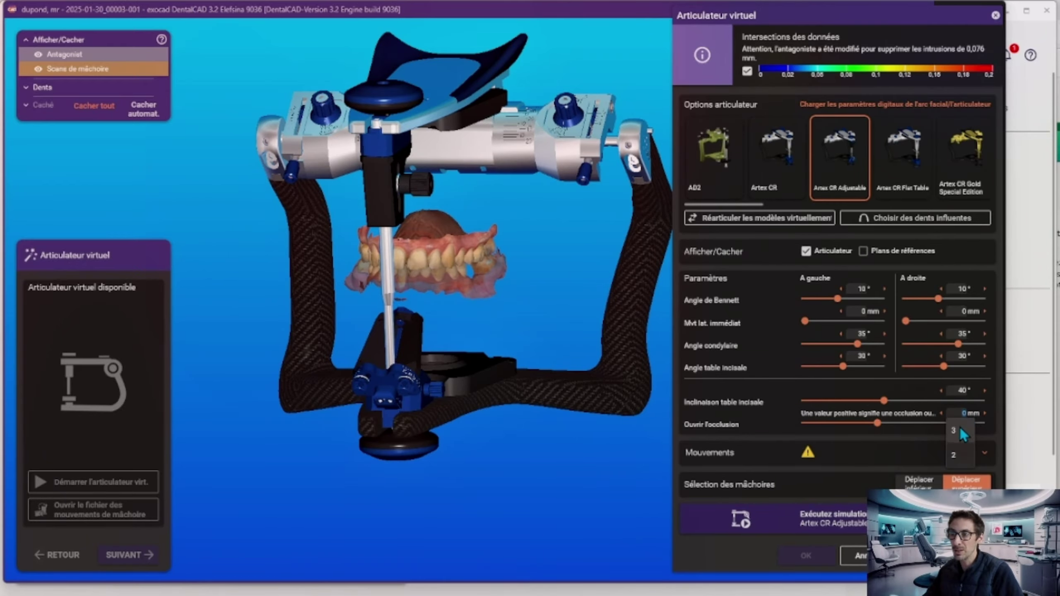
click(961, 428)
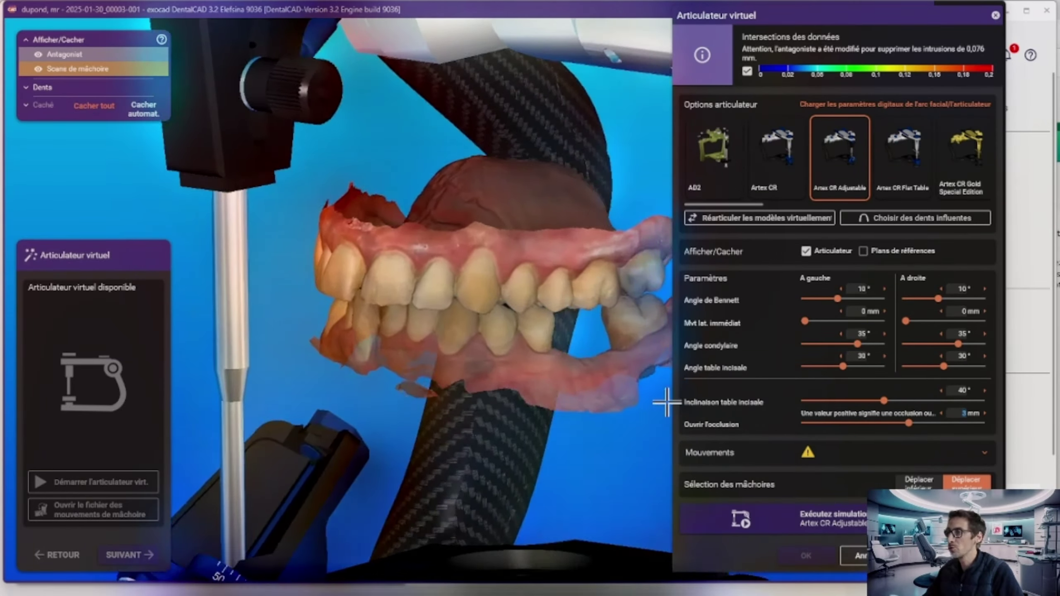
scroll(634, 402, up, 3)
right_drag(634, 402, 502, 368)
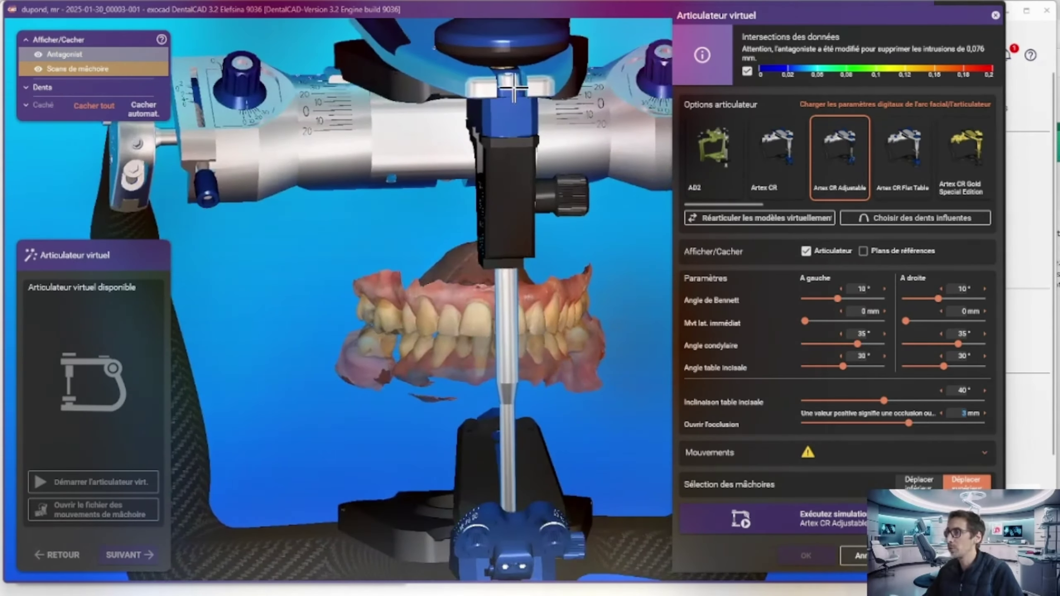
right_drag(512, 443, 598, 334)
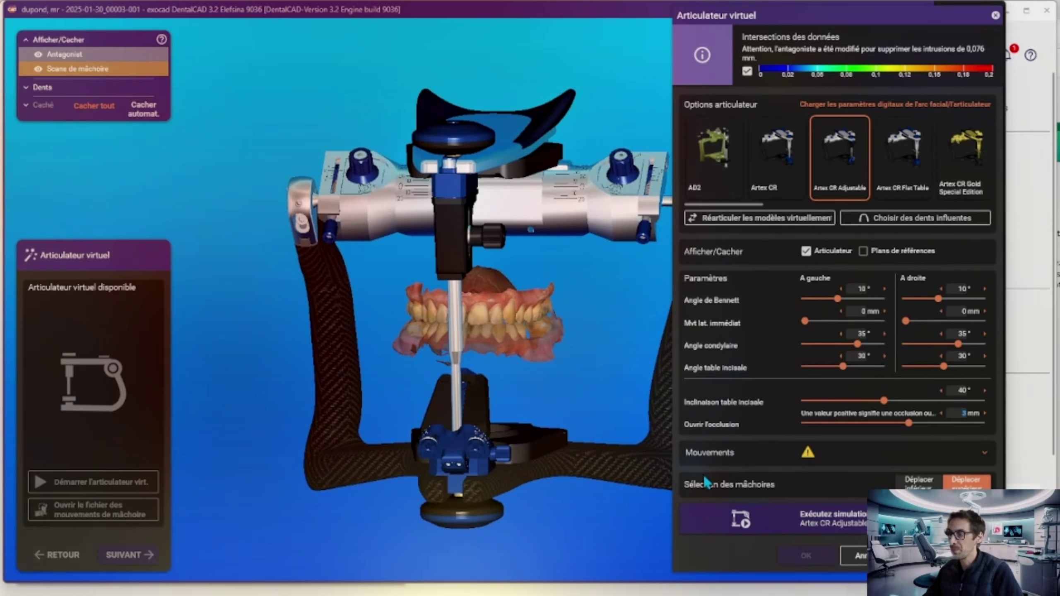
- Run the Artex CR Adjustable movement simulation, accept the articulator settings and keep the raised occlusion position
click(862, 528)
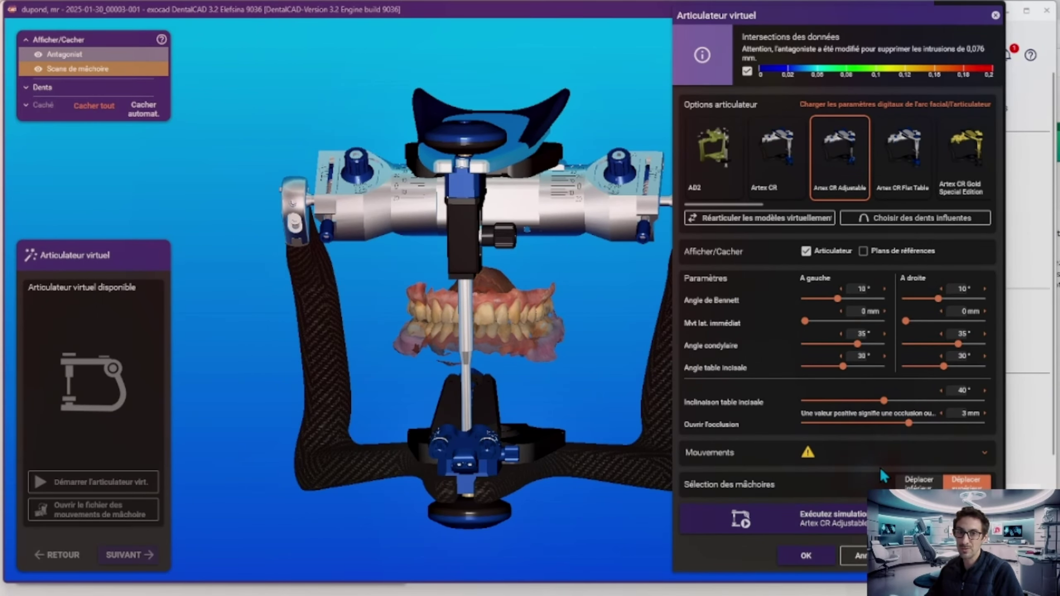
click(805, 558)
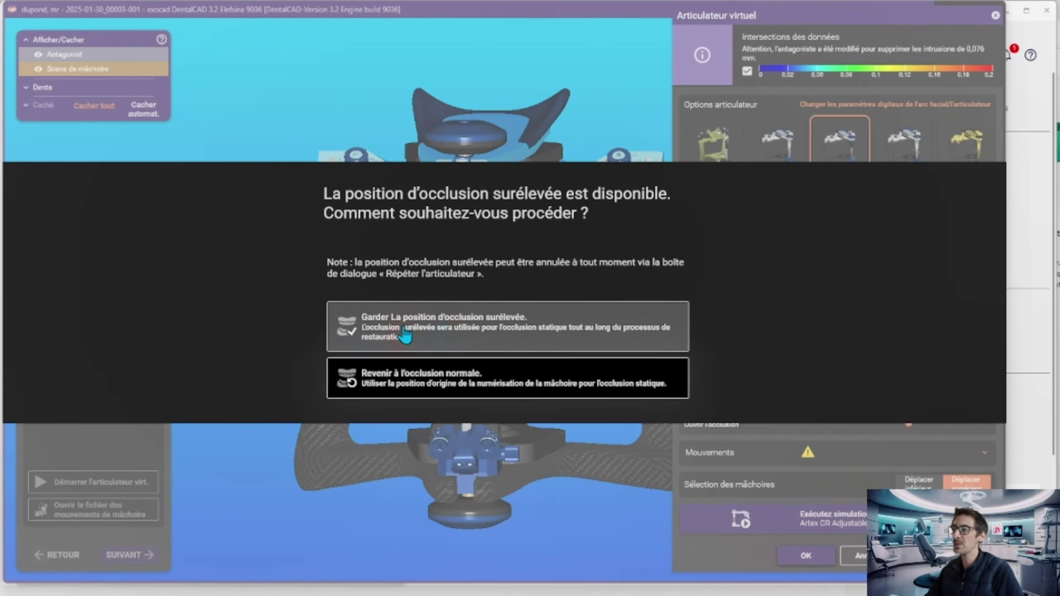
click(488, 333)
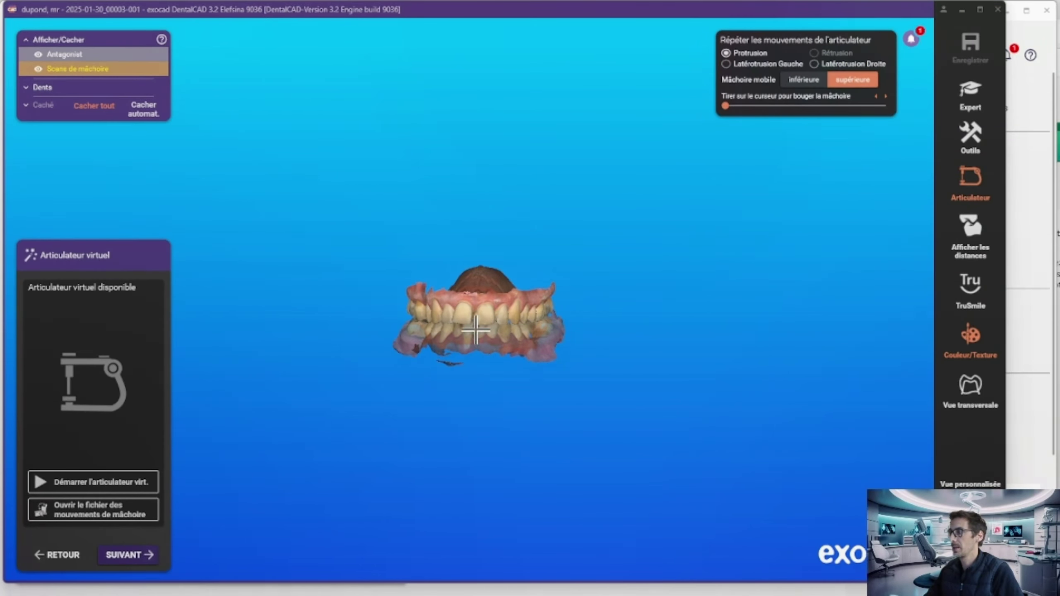
- Load the jaw movement file 23012025-i900-jaw_movement from the desktop folder 23012025-i900
scroll(462, 414, up, 5)
right_drag(463, 414, 515, 368)
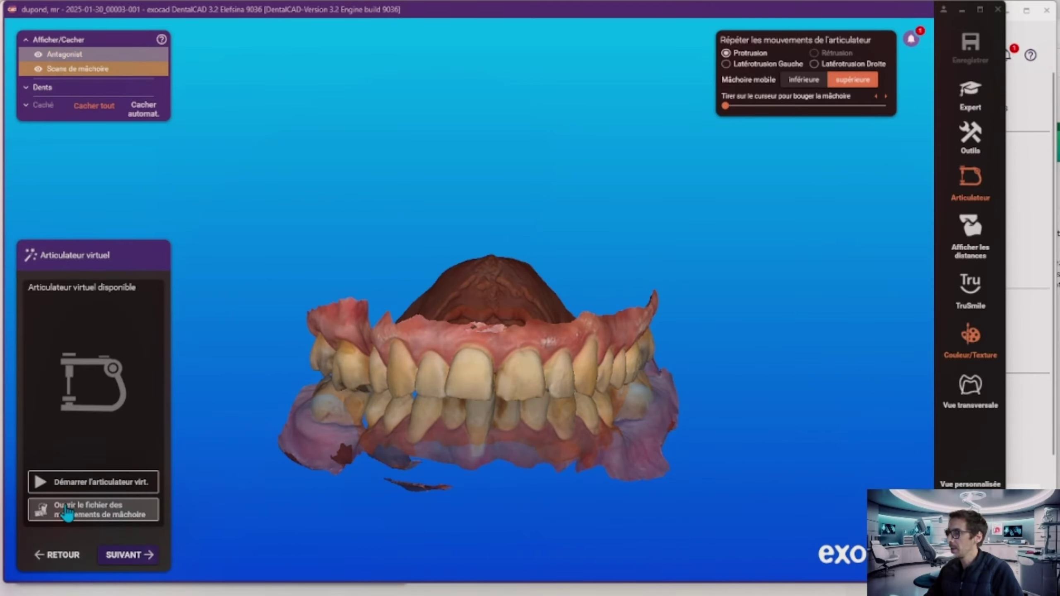
click(129, 518)
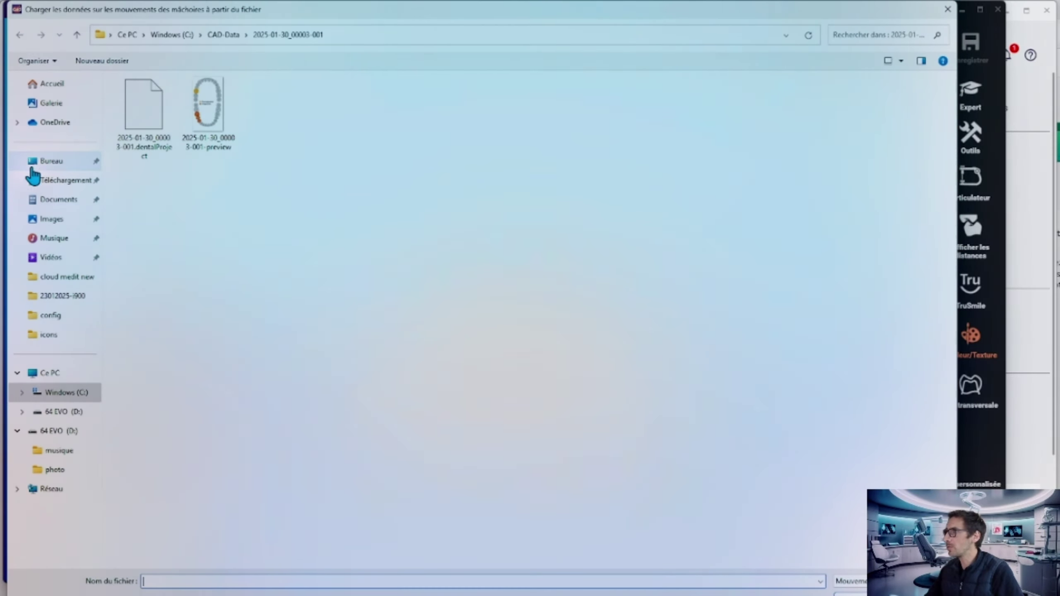
click(32, 166)
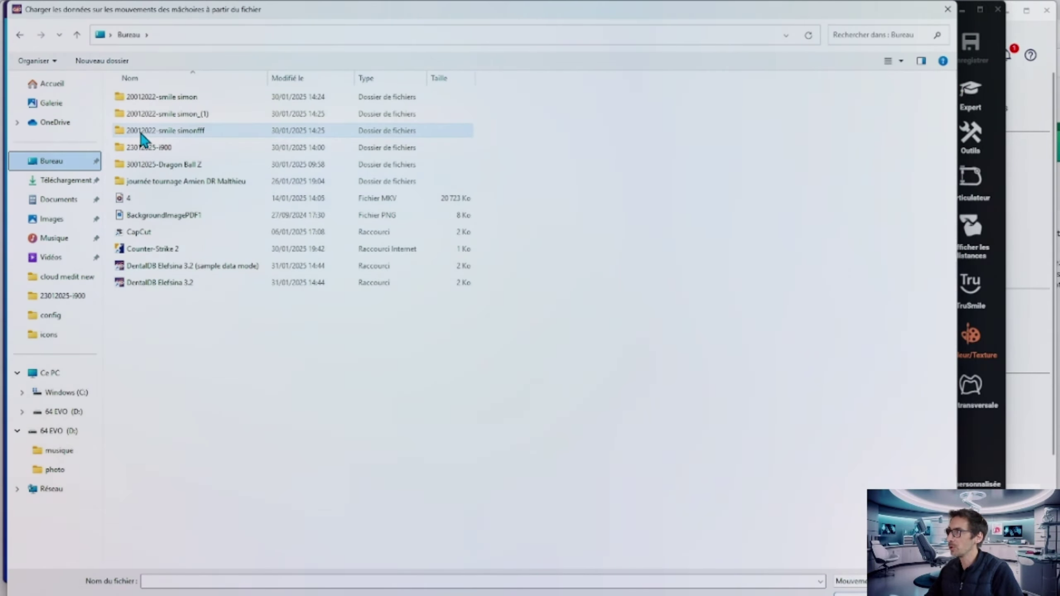
click(142, 148)
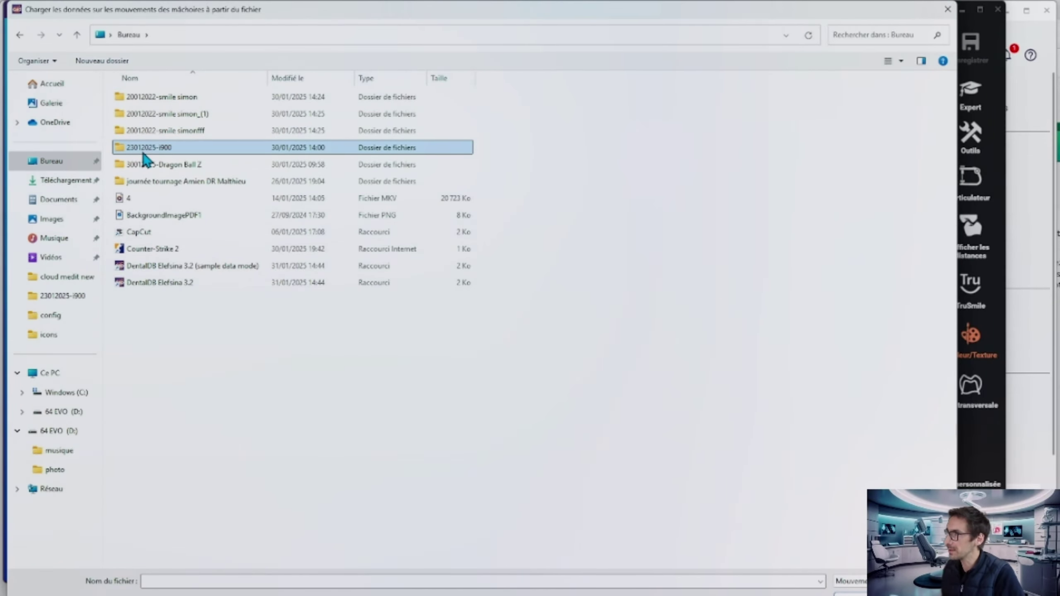
double_click(144, 150)
scroll(225, 292, down, 1)
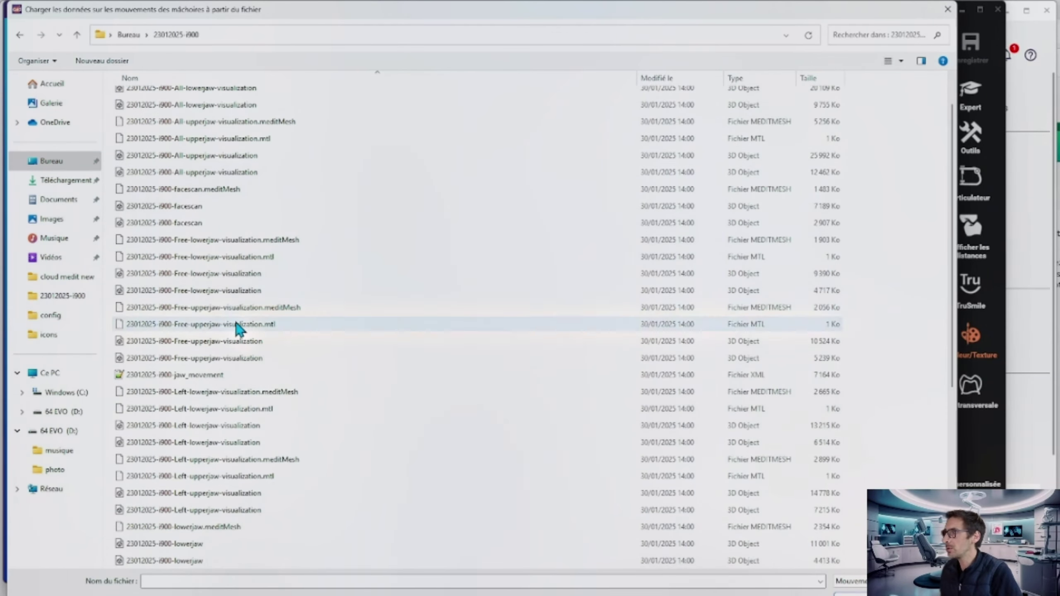
click(226, 375)
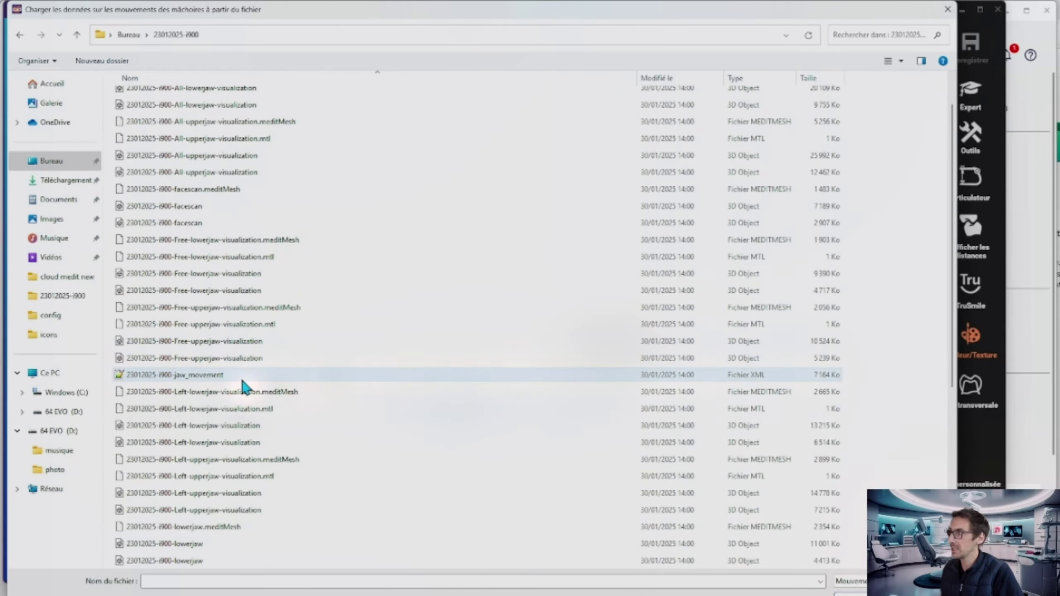
click(182, 377)
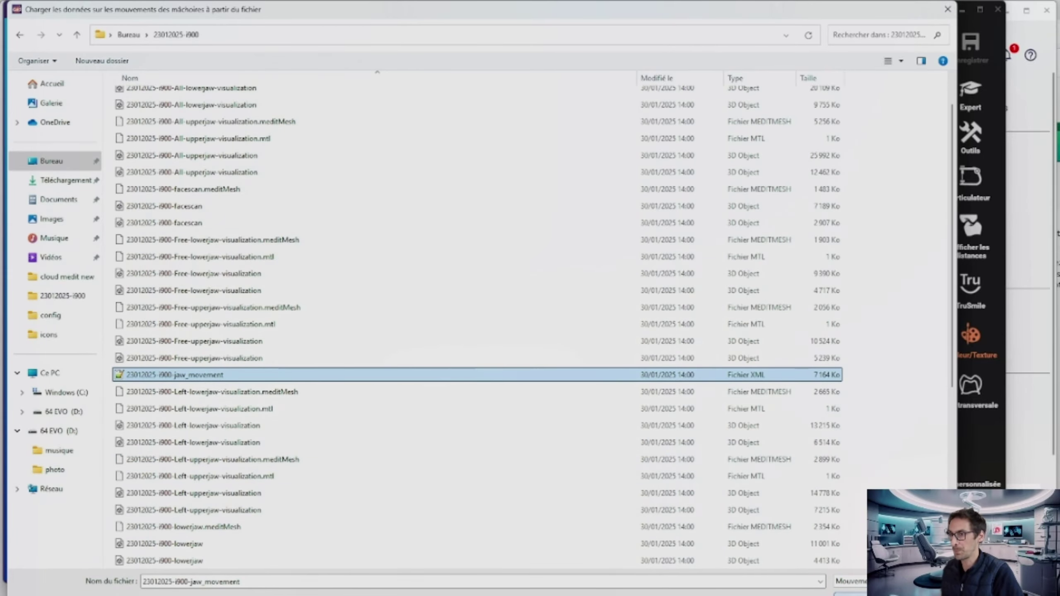
click(847, 592)
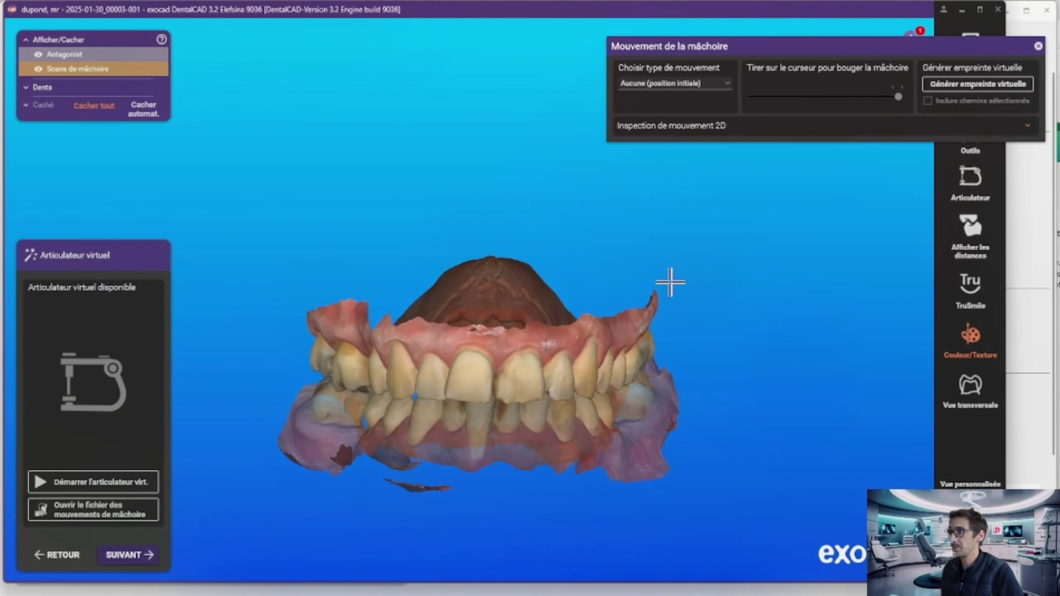
- Move the jaw movement window clear of the tools, select the recorded "Free" movement and scrub through it while viewing the jaws from the side
scroll(670, 285, down, 2)
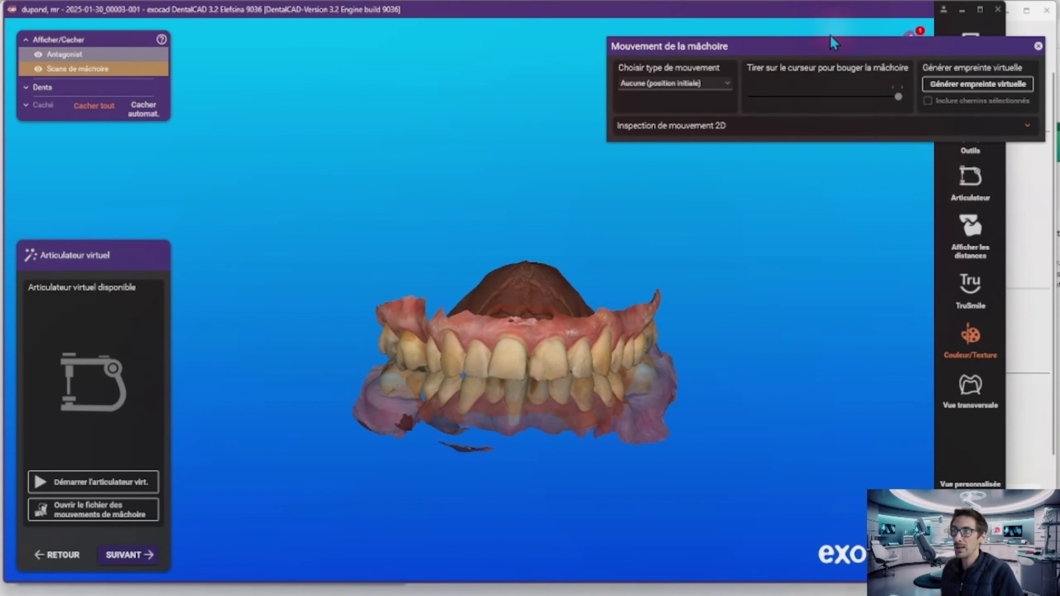
drag(832, 38, 725, 50)
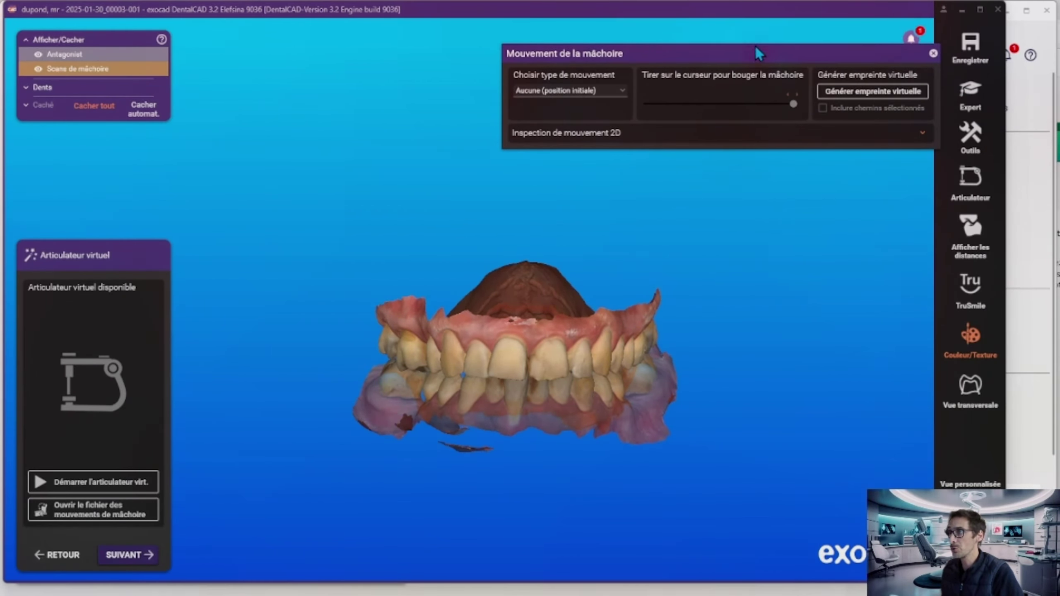
click(597, 97)
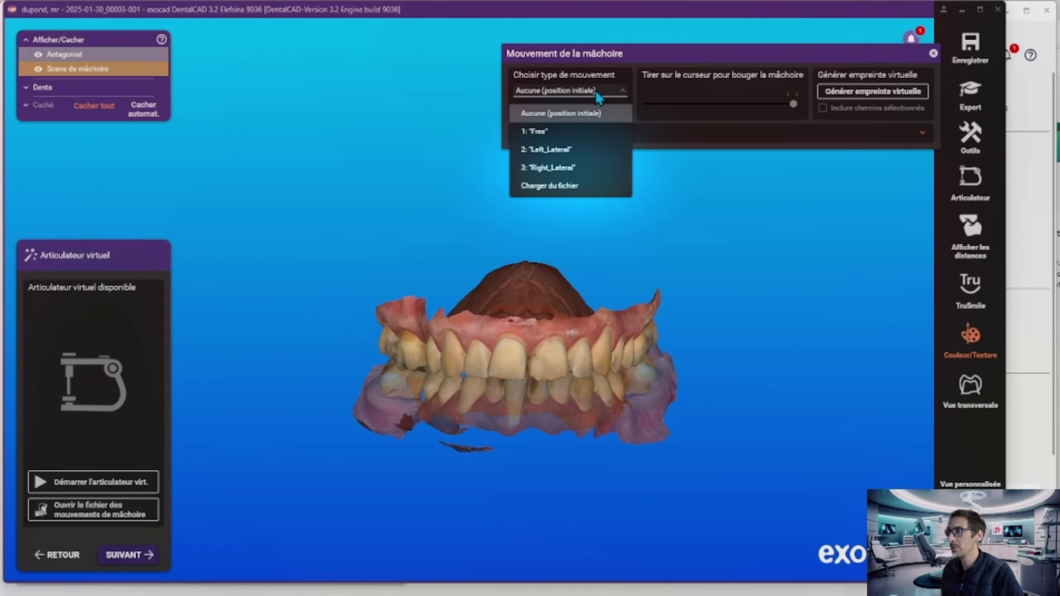
click(576, 131)
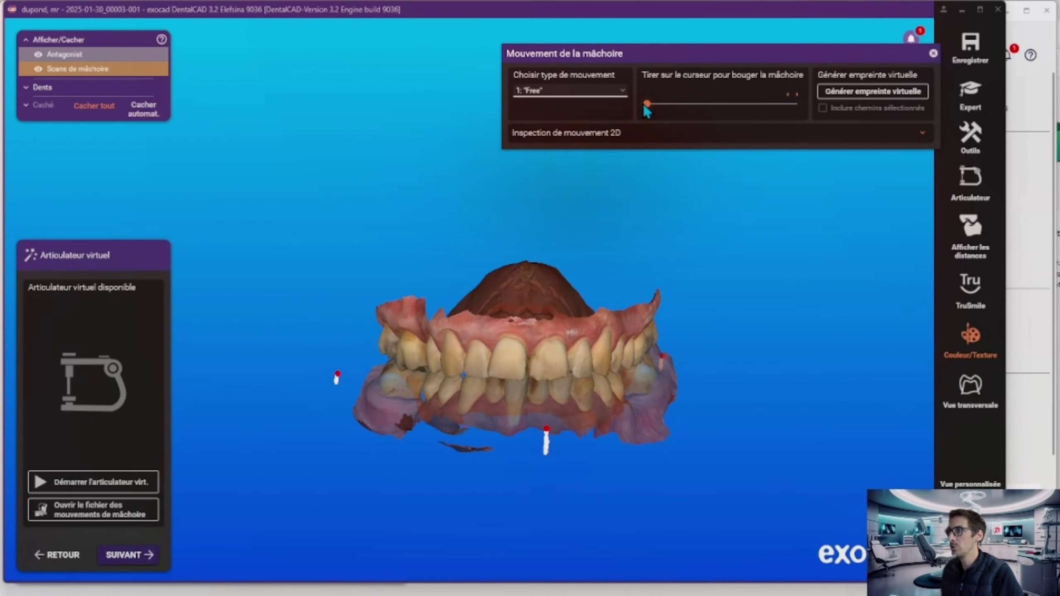
scroll(627, 205, up, 2)
right_drag(638, 332, 611, 374)
mouse_move(647, 105)
mouse_down()
mouse_move(718, 107)
mouse_move(647, 106)
mouse_up()
- Select the recorded "Left_Lateral" movement and scrub the lower jaw along its path to examine the tooth contacts
click(617, 90)
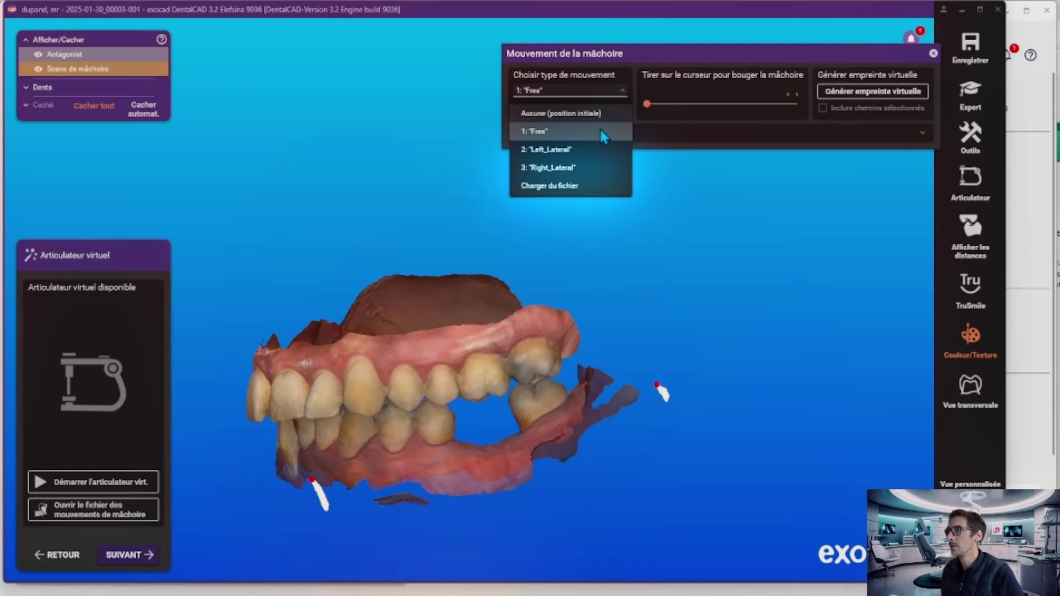
click(587, 150)
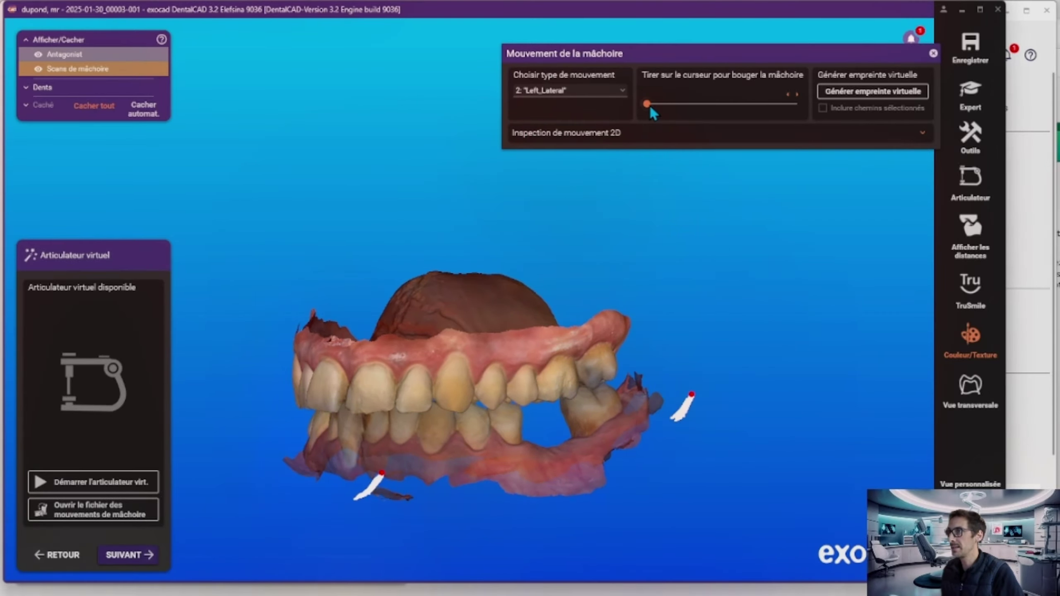
drag(651, 108, 655, 106)
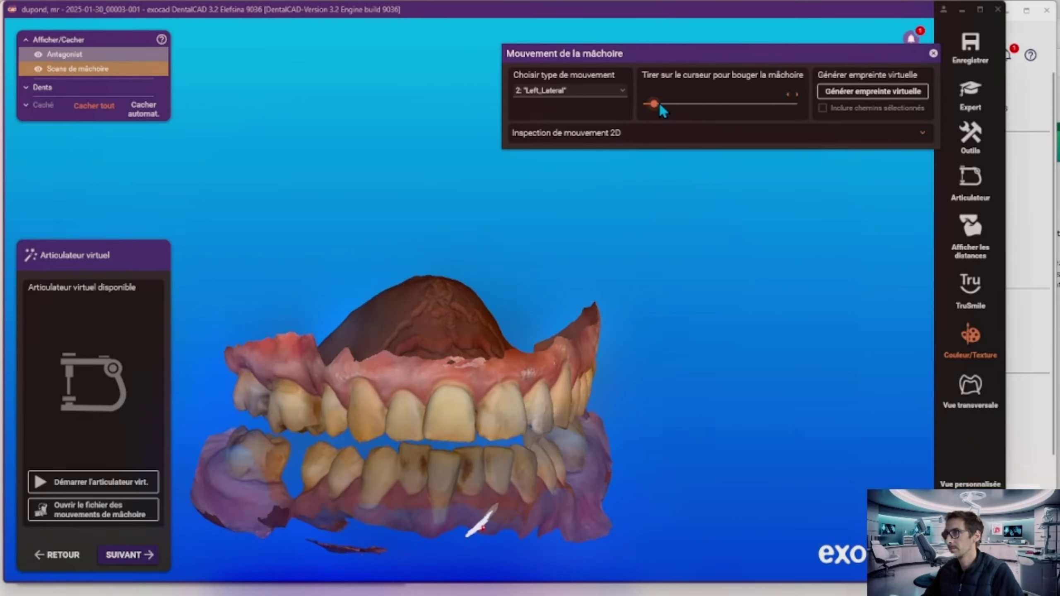
drag(658, 102, 659, 104)
- Switch to the recorded "Right_Lateral" movement and scrub through it, examining the jaws from several angles
click(597, 88)
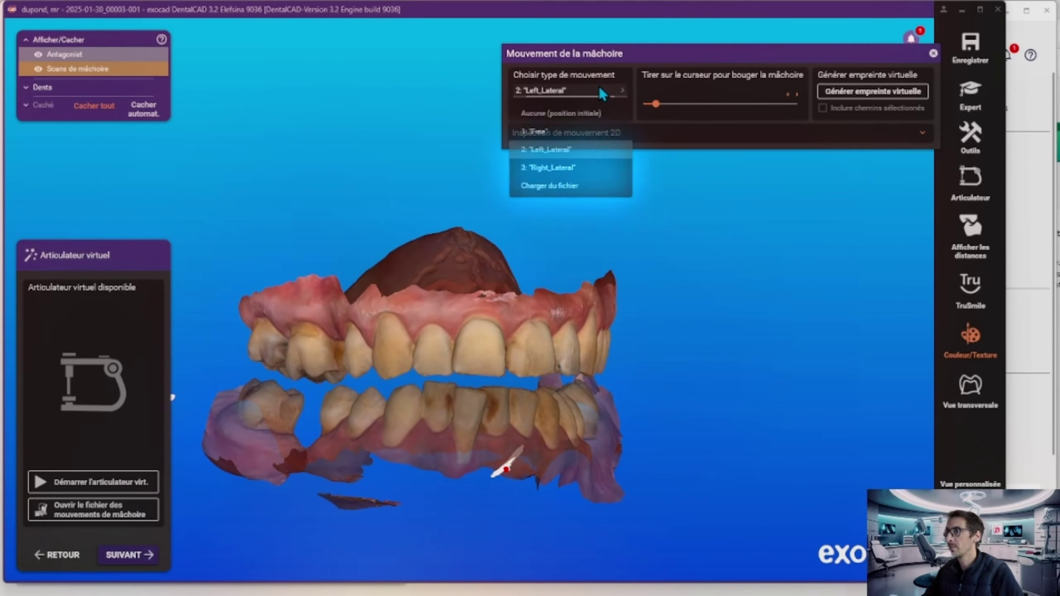
click(591, 166)
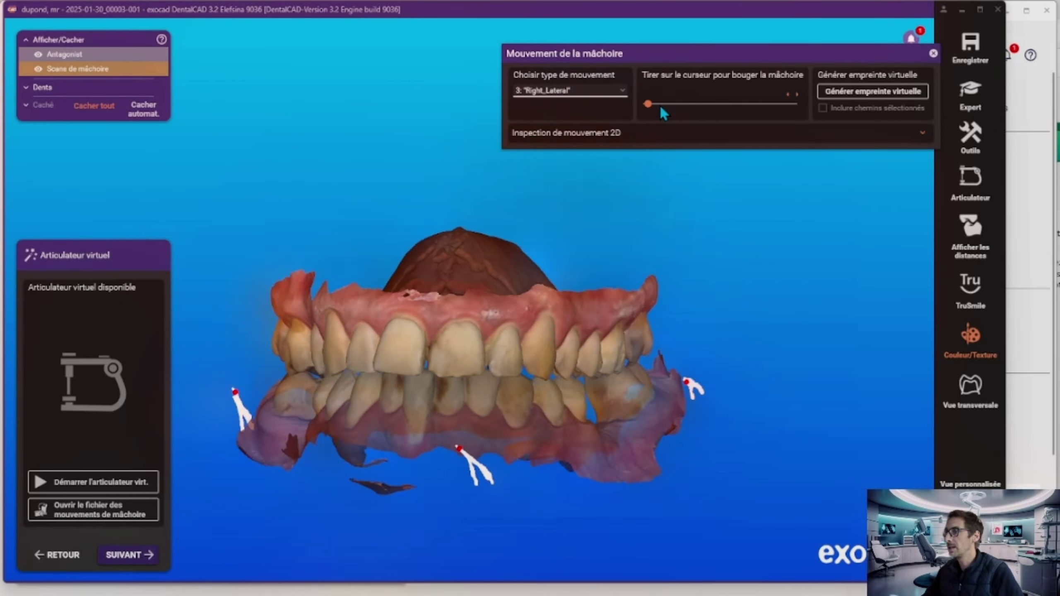
click(659, 104)
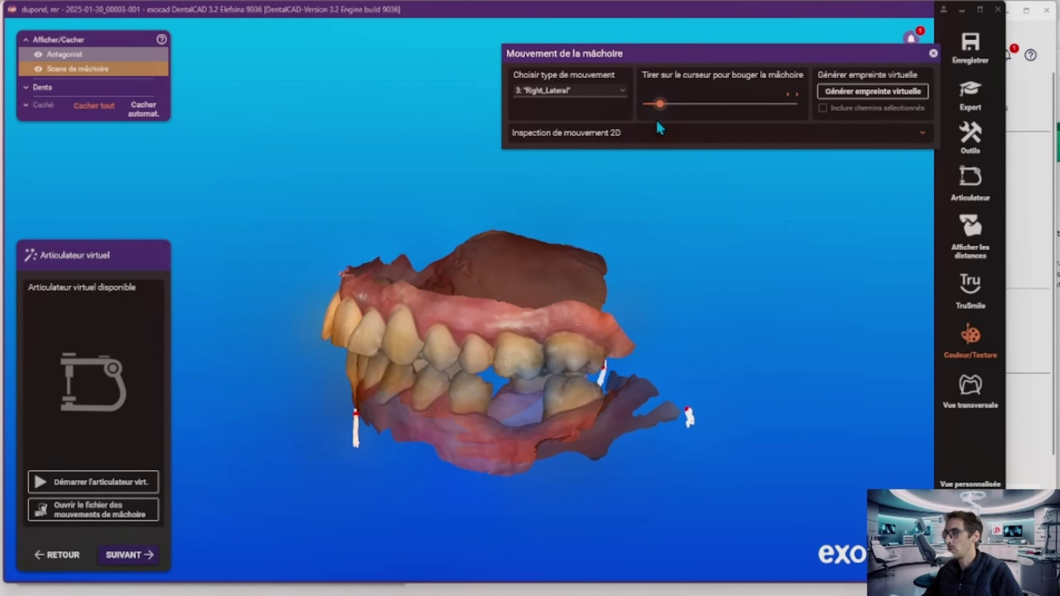
right_drag(296, 405, 806, 173)
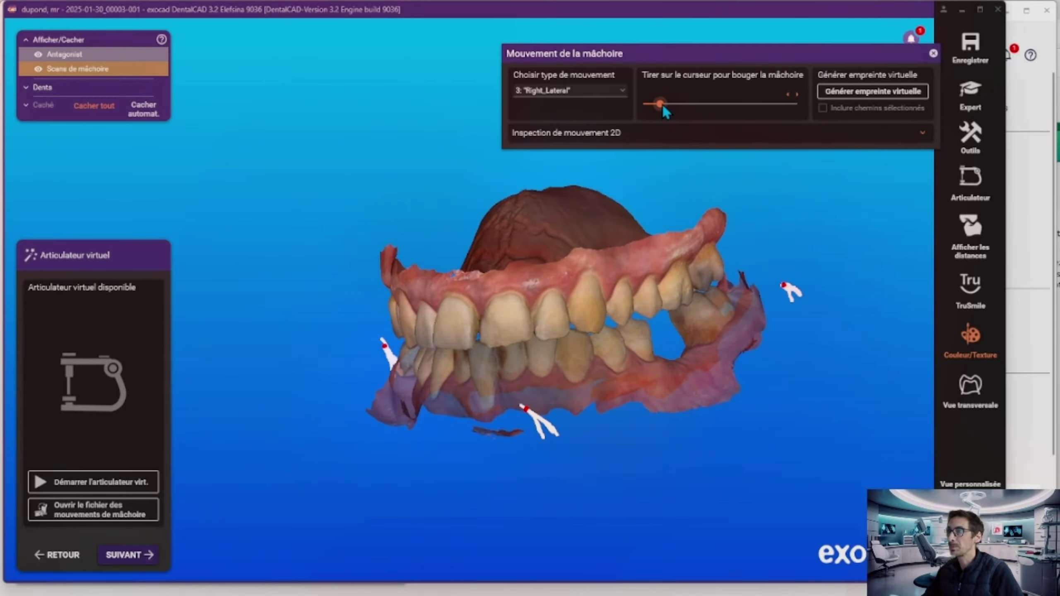
drag(660, 103, 655, 105)
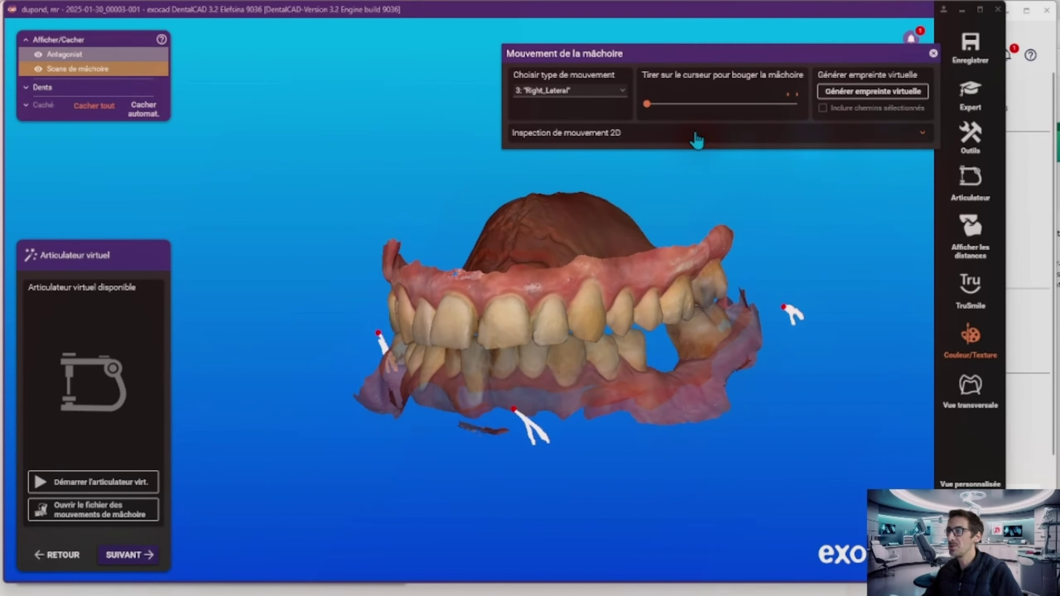
- Expand the 2D movement inspection, scrub the right lateral movement against its graphs, and close the jaw movement window
click(640, 140)
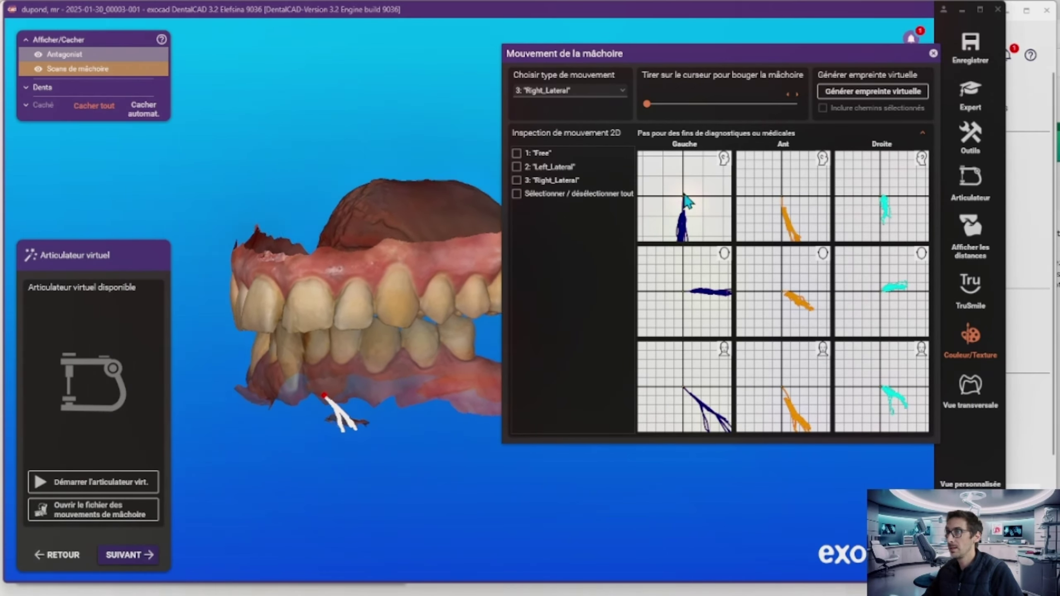
mouse_move(650, 104)
mouse_down()
mouse_move(705, 105)
mouse_move(645, 105)
mouse_up()
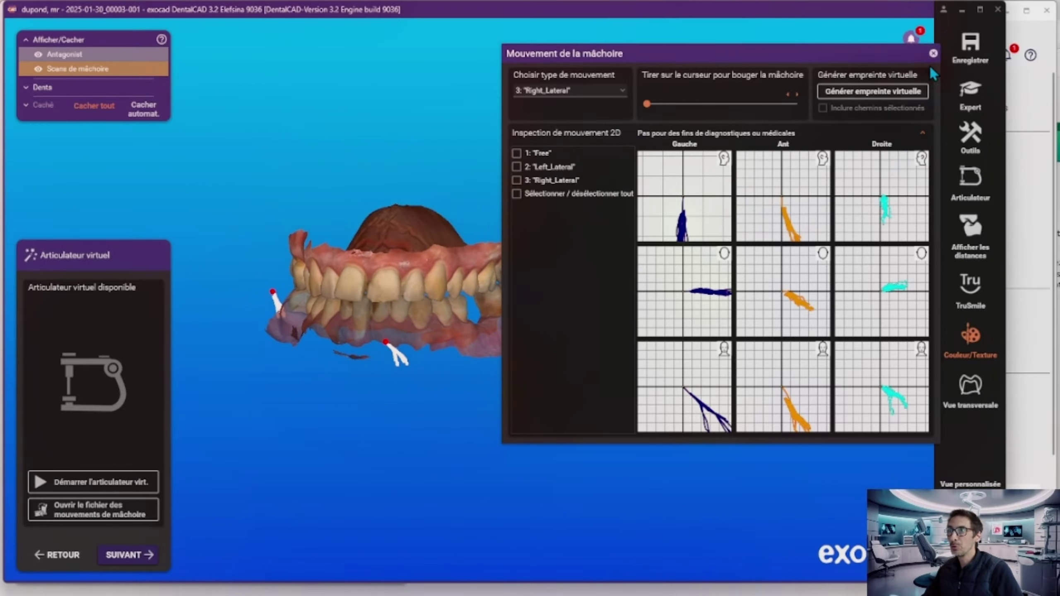
click(933, 53)
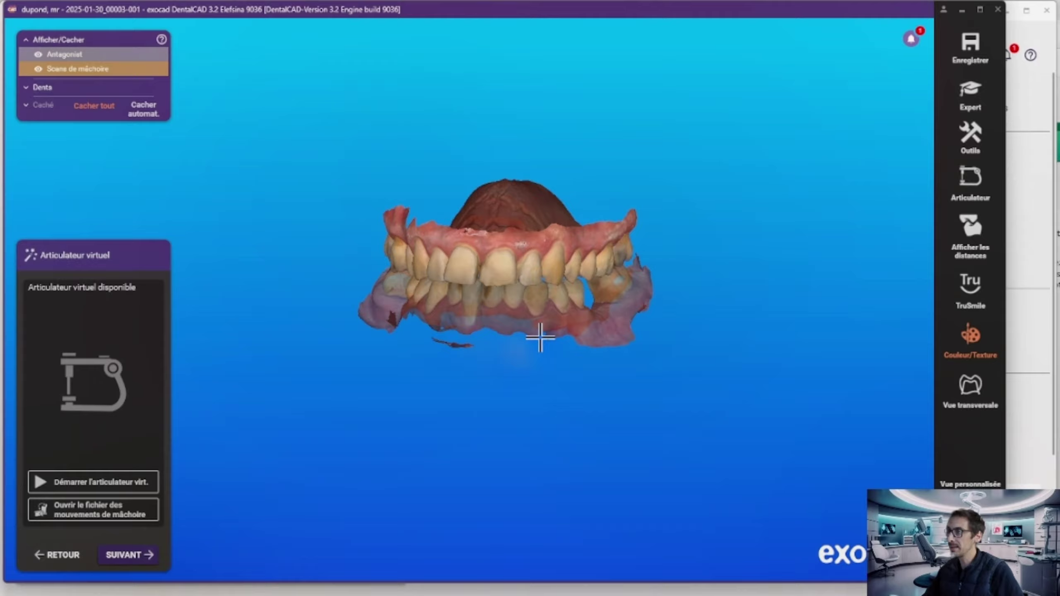
right_drag(544, 325, 555, 354)
scroll(554, 354, up, 1)
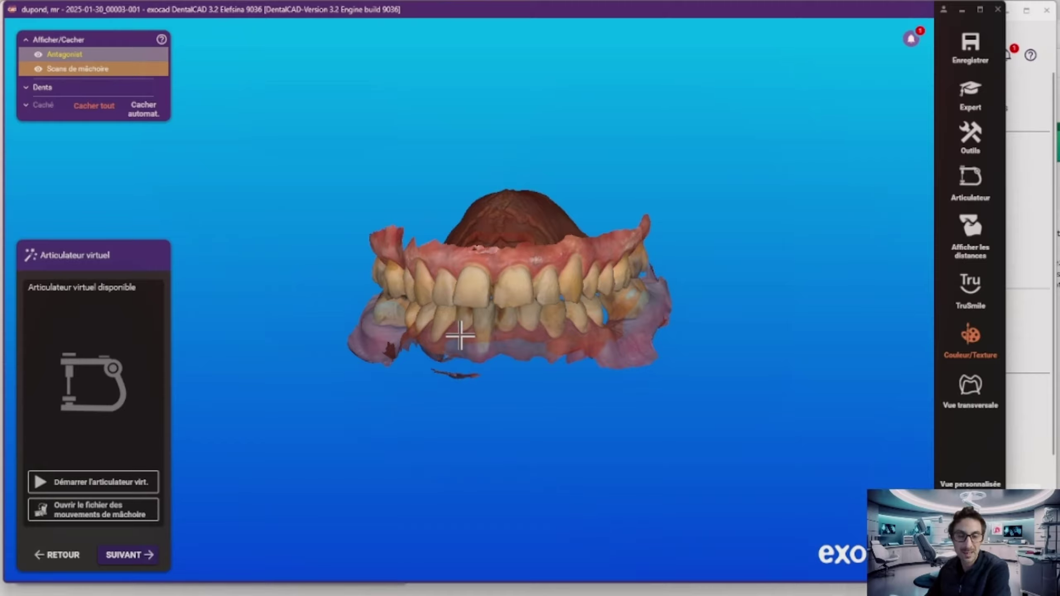
right_drag(460, 335, 404, 275)
right_drag(521, 409, 521, 409)
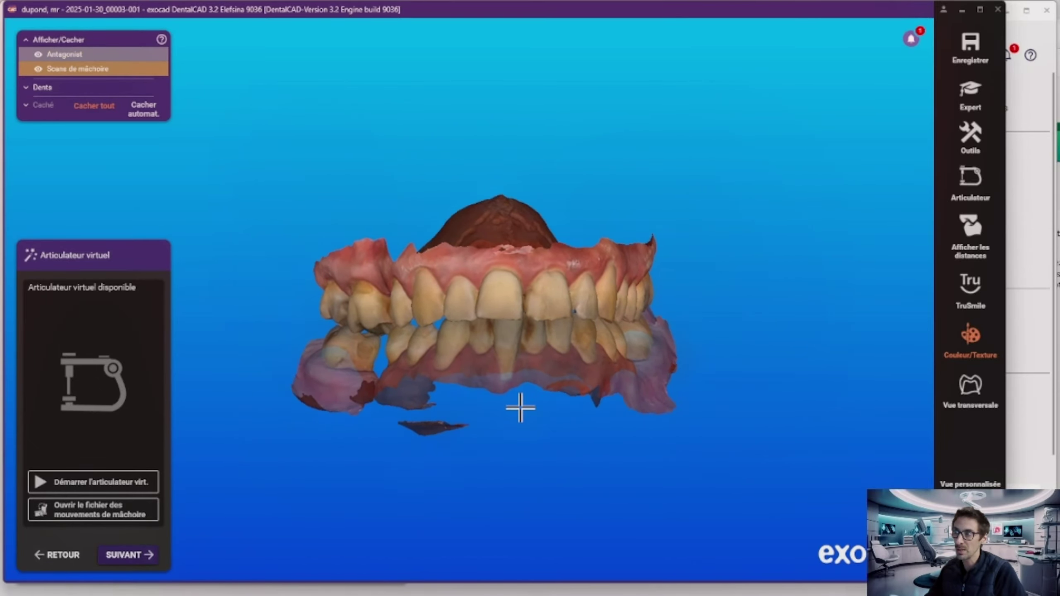
scroll(521, 409, up, 3)
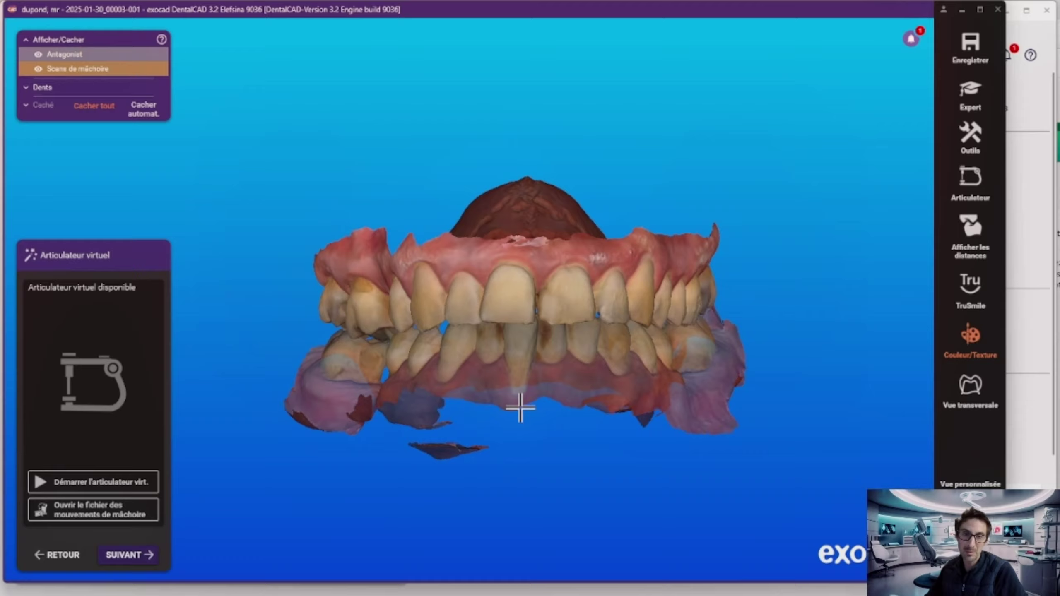